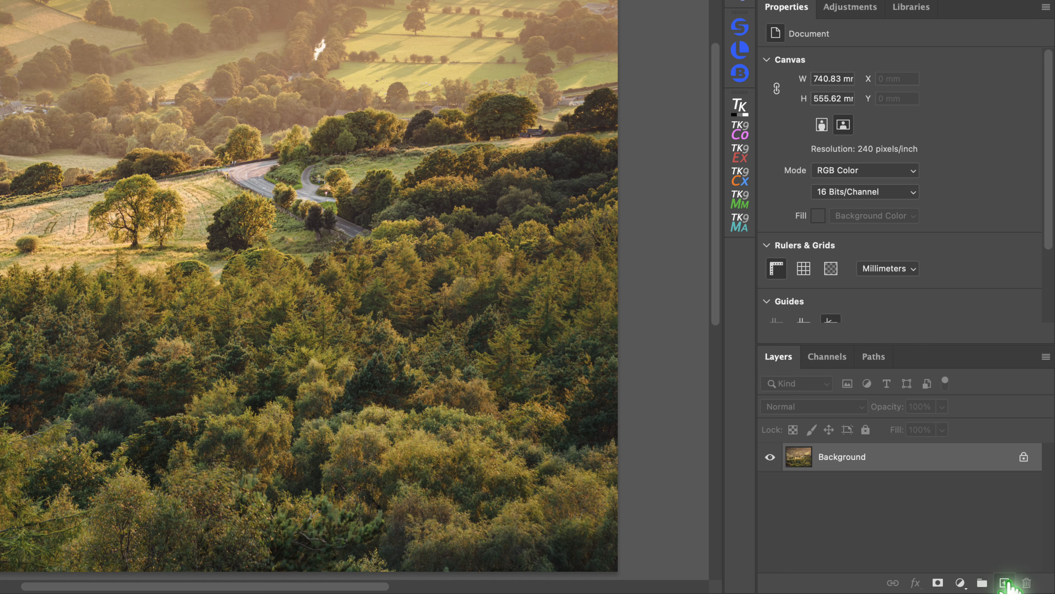
On a new empty layer, use the Remove Tool with Sample all layers enabled to paint out the tall foreground tree.
click(1005, 582)
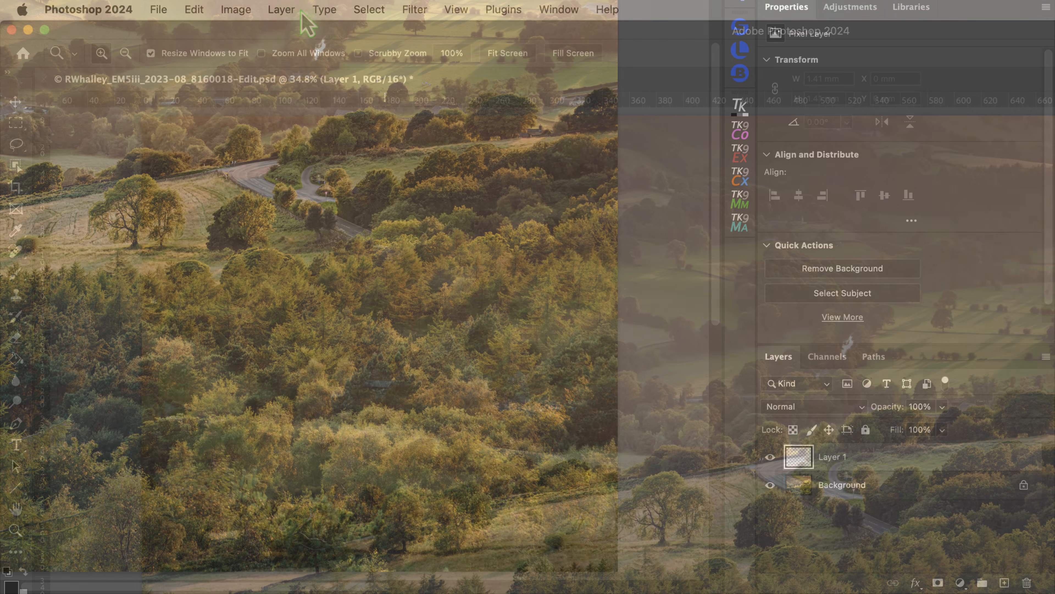
click(281, 9)
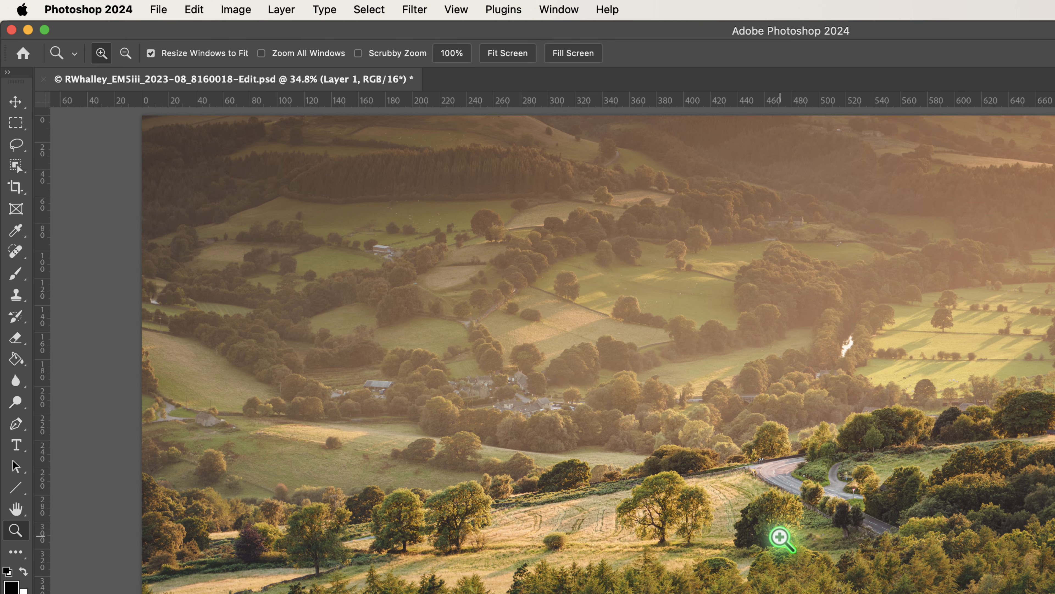
click(15, 258)
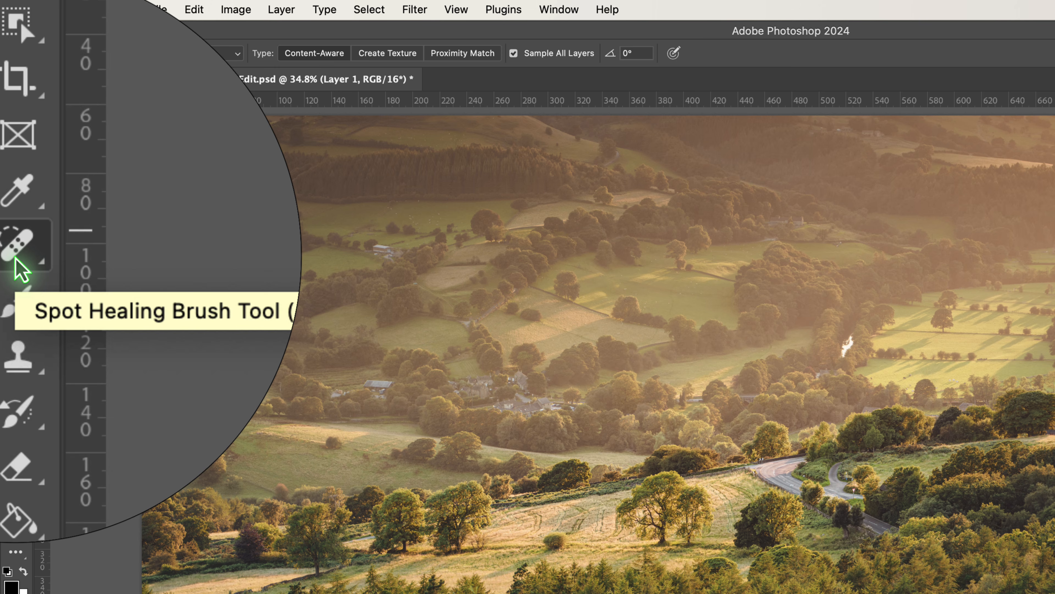
click(17, 258)
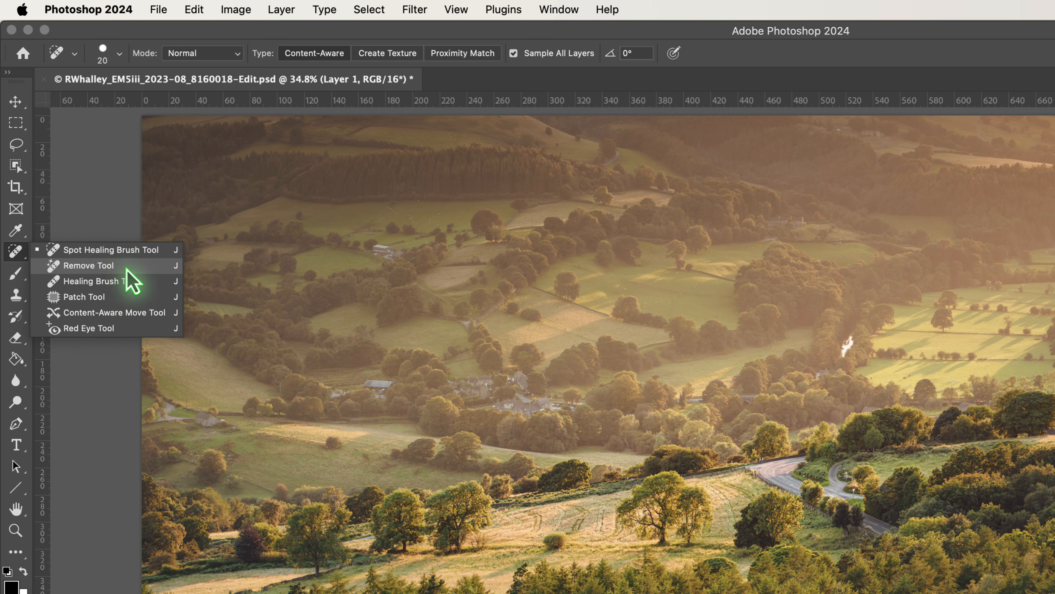
click(141, 268)
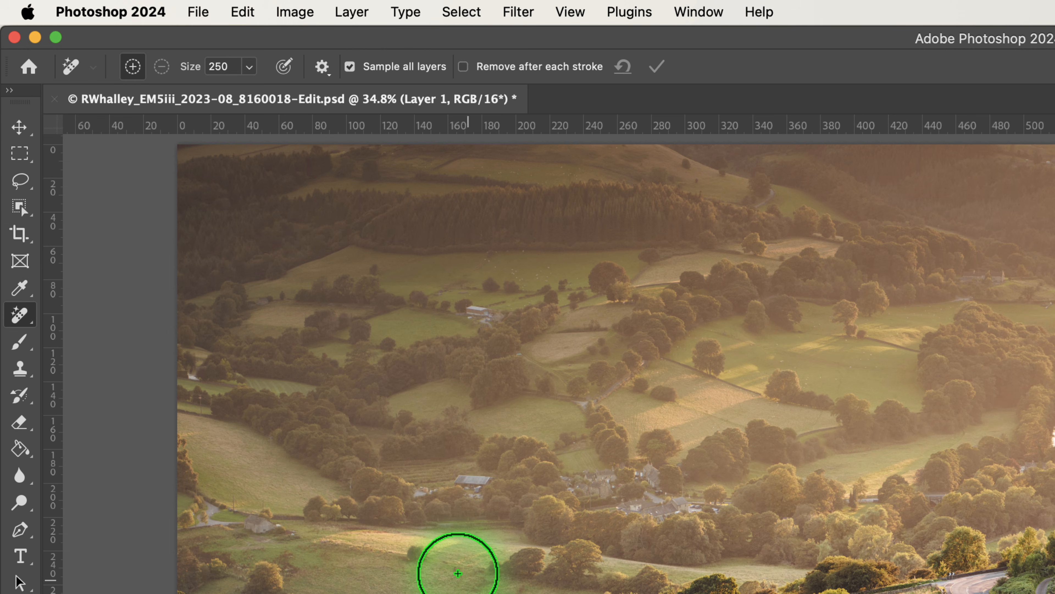
click(349, 67)
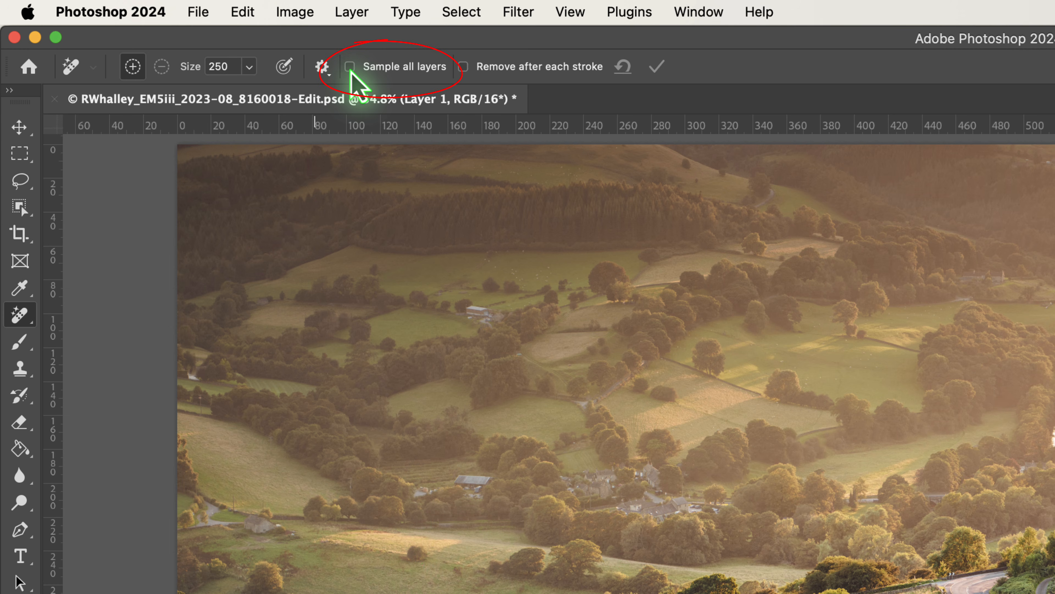
click(350, 67)
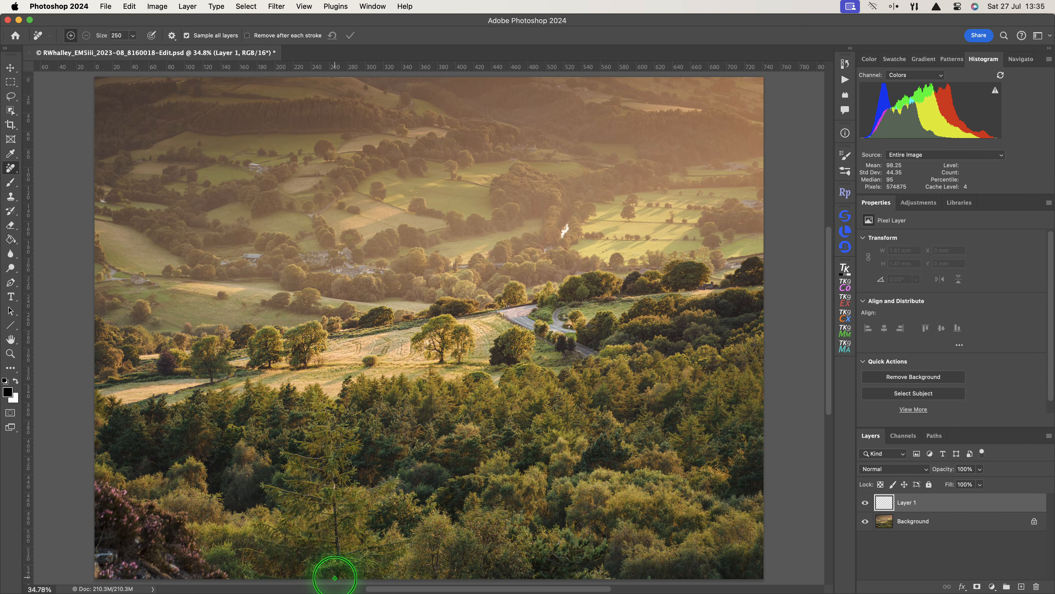
mouse_move(335, 577)
mouse_down()
mouse_move(329, 423)
mouse_move(314, 405)
mouse_move(317, 430)
mouse_move(305, 439)
mouse_move(330, 458)
mouse_move(286, 456)
mouse_move(318, 469)
mouse_move(286, 484)
mouse_move(325, 506)
mouse_move(274, 514)
mouse_move(315, 535)
mouse_move(250, 522)
mouse_move(316, 542)
mouse_move(265, 545)
mouse_move(324, 567)
mouse_move(261, 573)
mouse_move(228, 557)
mouse_move(323, 572)
mouse_move(338, 557)
mouse_move(412, 540)
mouse_move(338, 569)
mouse_move(387, 567)
mouse_move(356, 568)
mouse_move(343, 517)
mouse_move(387, 506)
mouse_move(351, 510)
mouse_move(398, 484)
mouse_move(342, 494)
mouse_move(351, 427)
mouse_move(343, 422)
mouse_move(358, 439)
mouse_move(334, 461)
mouse_move(330, 547)
mouse_move(342, 544)
mouse_move(345, 535)
mouse_move(264, 486)
mouse_up()
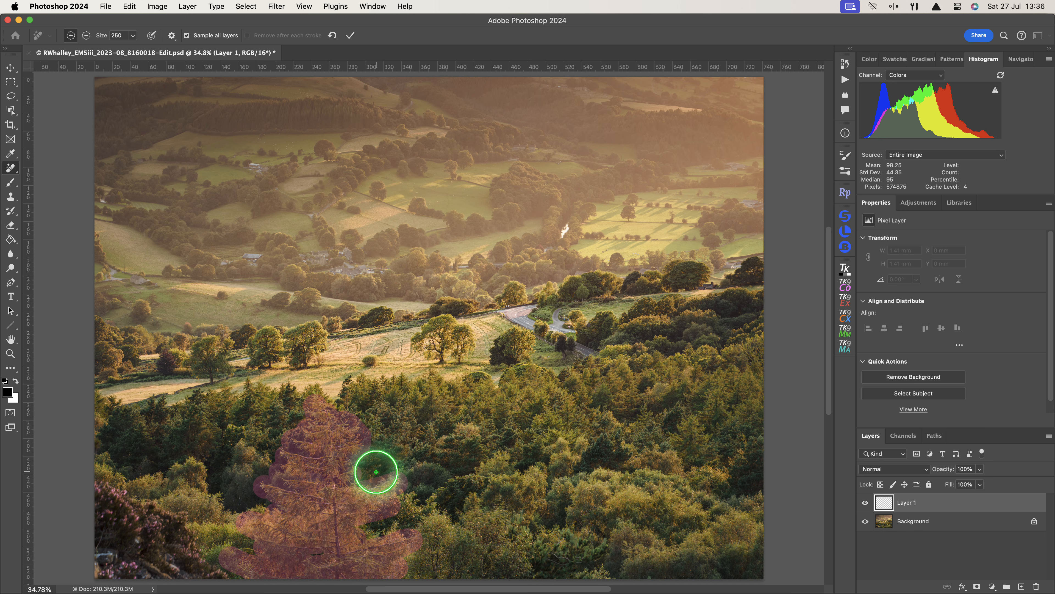
click(350, 35)
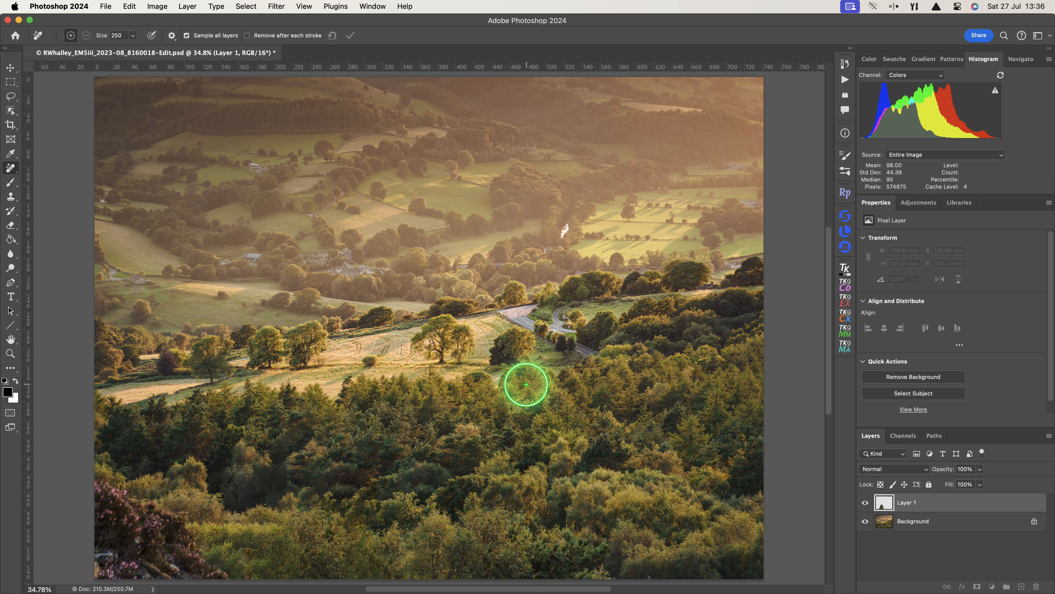
On another new empty layer, paint out the heather in the bottom-left corner with the Remove Tool and apply it.
click(1021, 586)
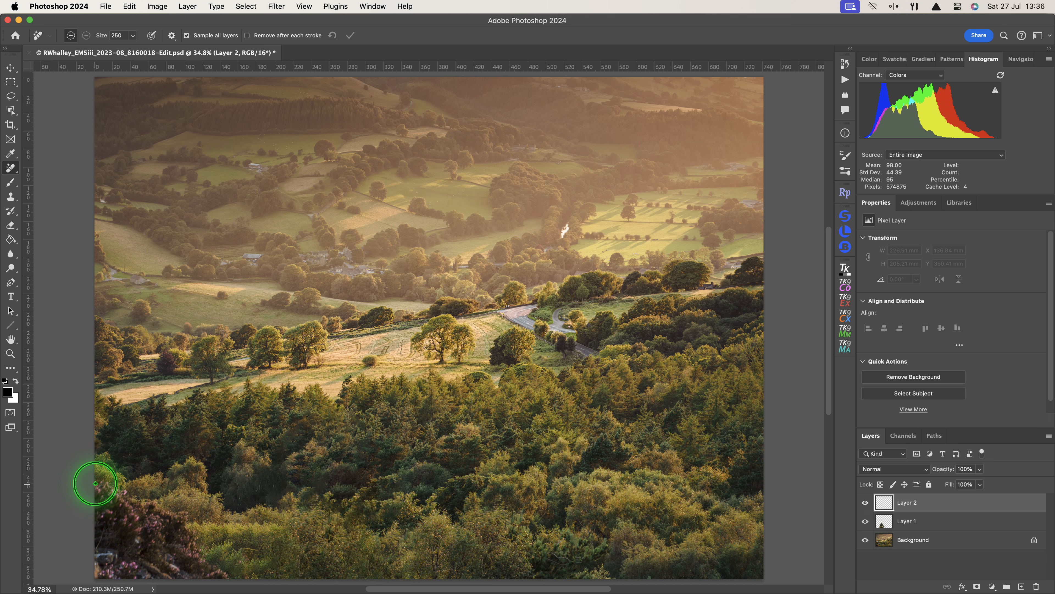
mouse_move(112, 491)
mouse_down()
mouse_move(182, 520)
mouse_move(223, 582)
mouse_move(92, 576)
mouse_move(98, 499)
mouse_move(115, 546)
mouse_move(117, 506)
mouse_move(173, 526)
mouse_move(131, 523)
mouse_move(184, 540)
mouse_move(145, 543)
mouse_move(189, 549)
mouse_move(176, 555)
mouse_move(194, 563)
mouse_move(122, 561)
mouse_move(130, 544)
mouse_move(154, 557)
mouse_up()
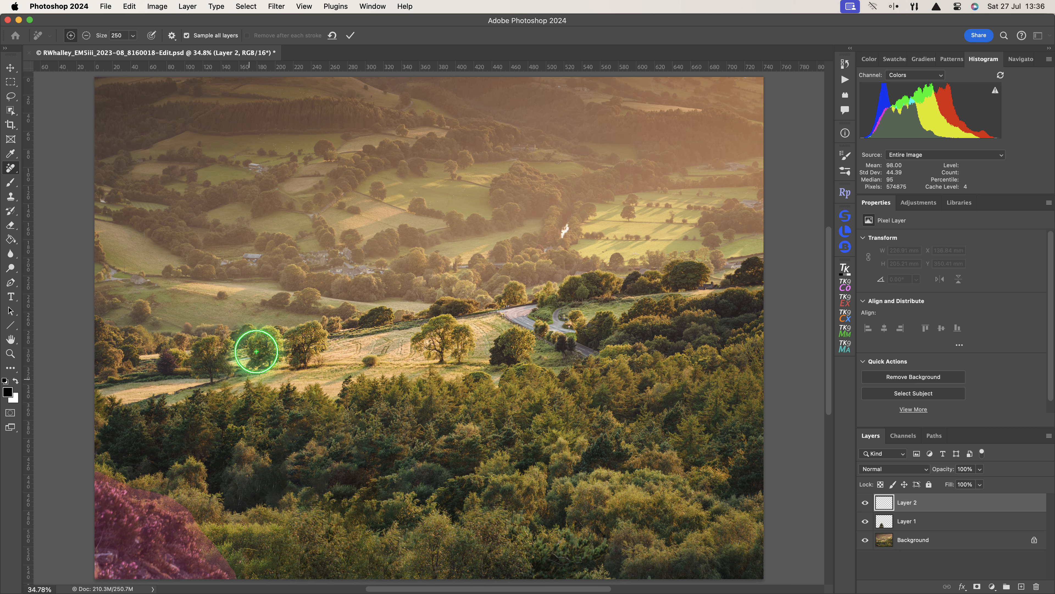
click(350, 35)
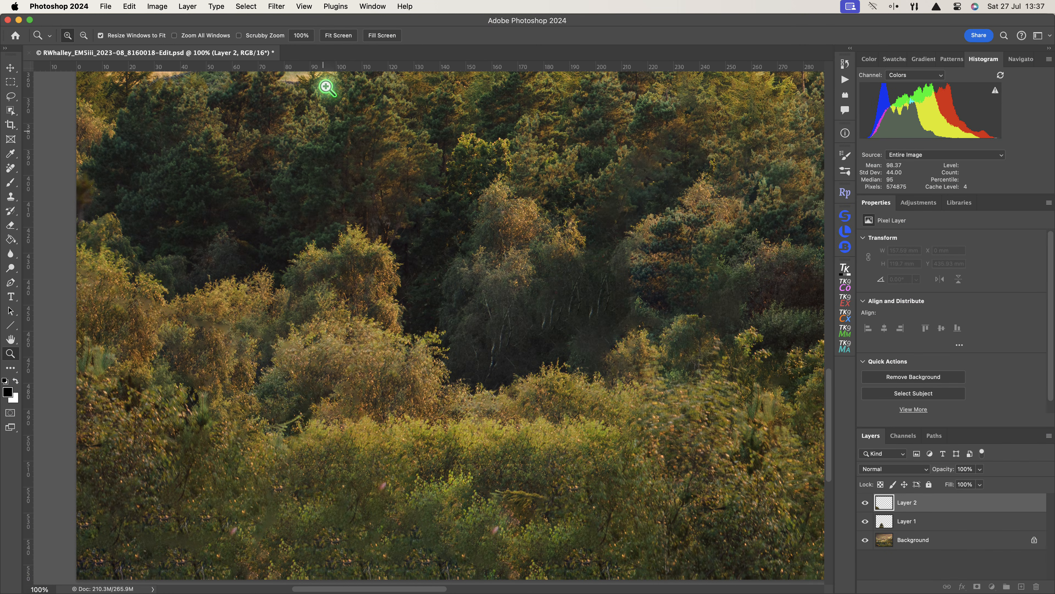
Stamp all visible layers into a new merged layer.
click(336, 36)
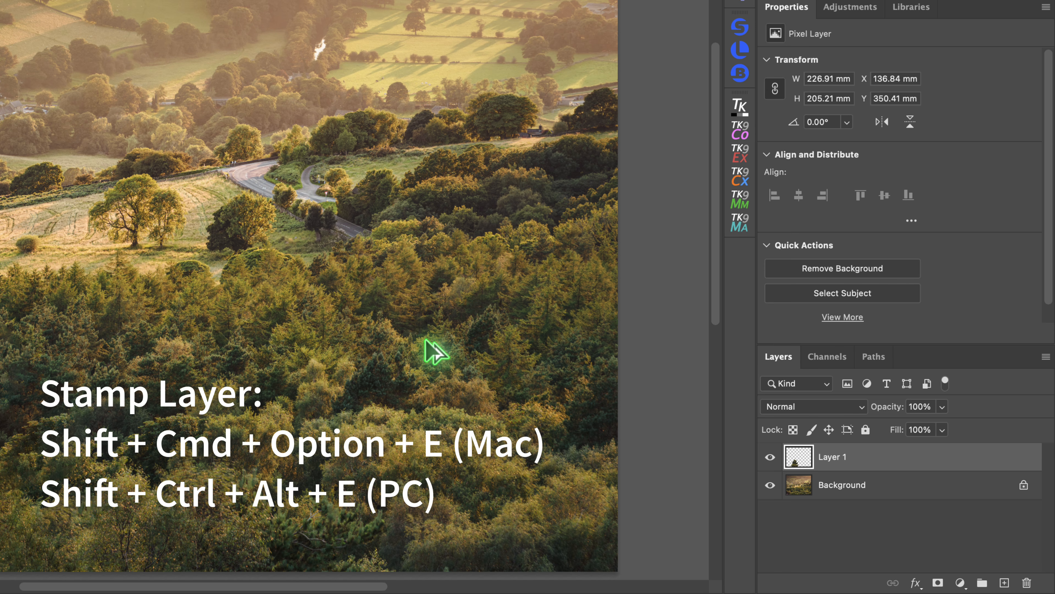
key(alt+shift+super+e)
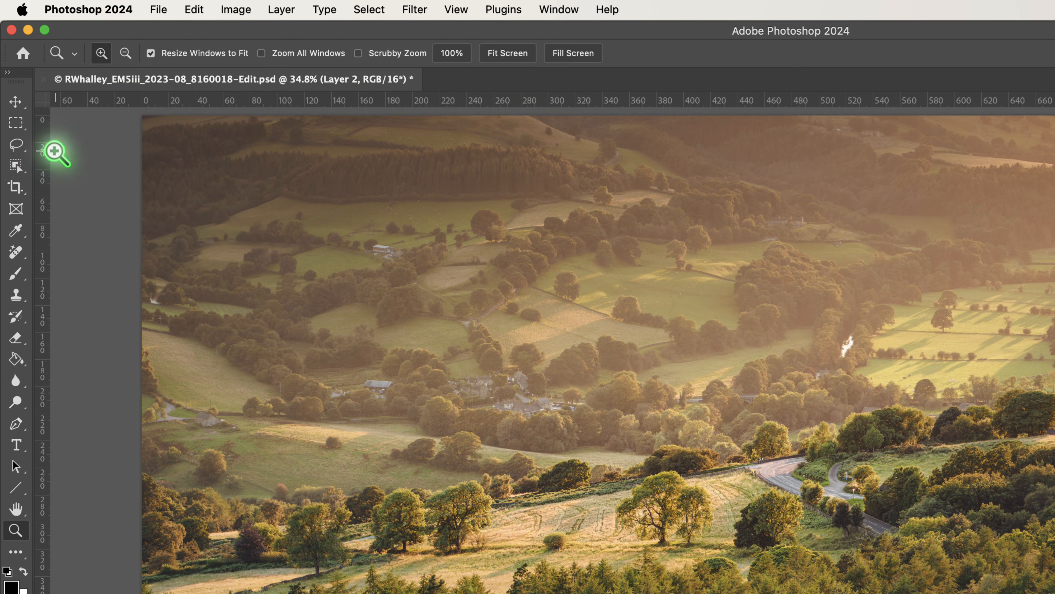
Lasso a selection around the heather in the bottom-left corner.
click(16, 145)
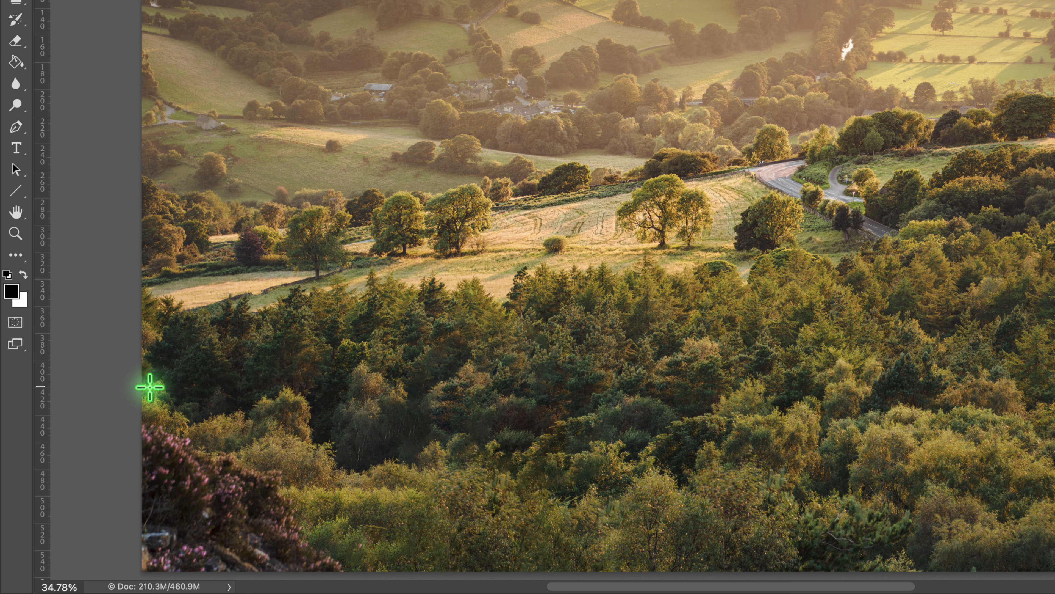
mouse_move(141, 405)
mouse_down()
mouse_move(274, 457)
mouse_move(367, 577)
mouse_move(365, 586)
mouse_move(134, 581)
mouse_move(114, 560)
mouse_up()
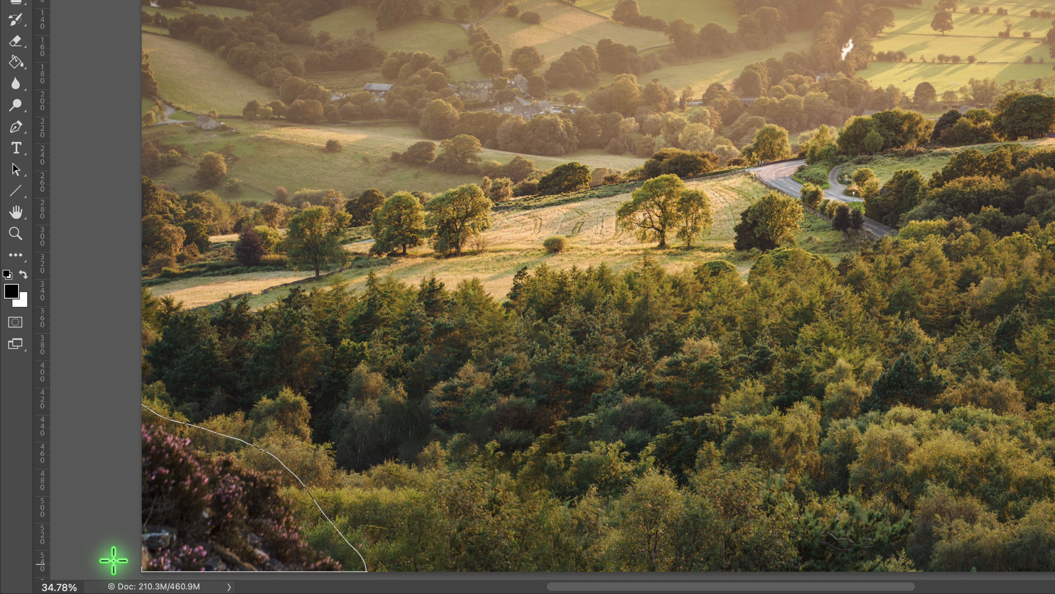
drag(113, 559, 111, 544)
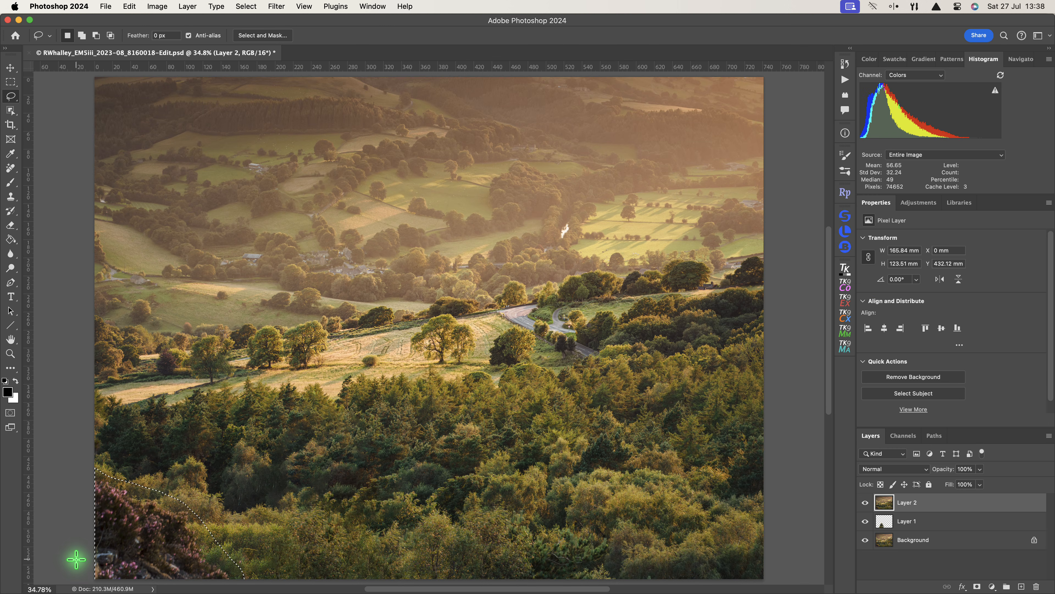
Shift the selection onto clean trees to the right and copy that area to a new layer.
mouse_move(165, 563)
mouse_down()
mouse_move(547, 543)
mouse_move(426, 541)
mouse_up()
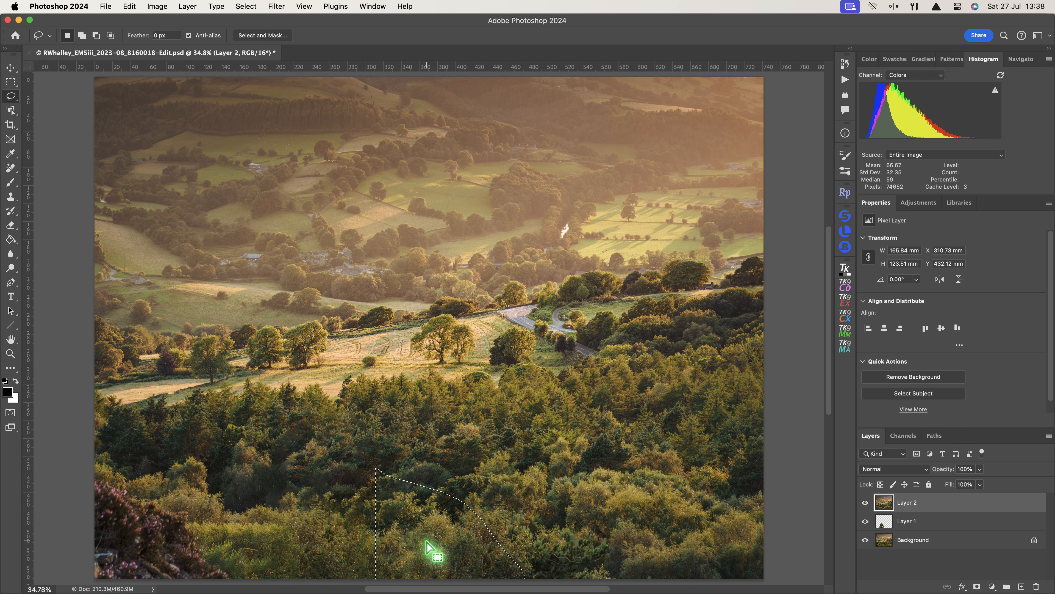
key(super+j)
Move the copied patch of trees over the heather in the bottom-left corner.
scroll(427, 541, left, 5)
scroll(427, 541, up, 2)
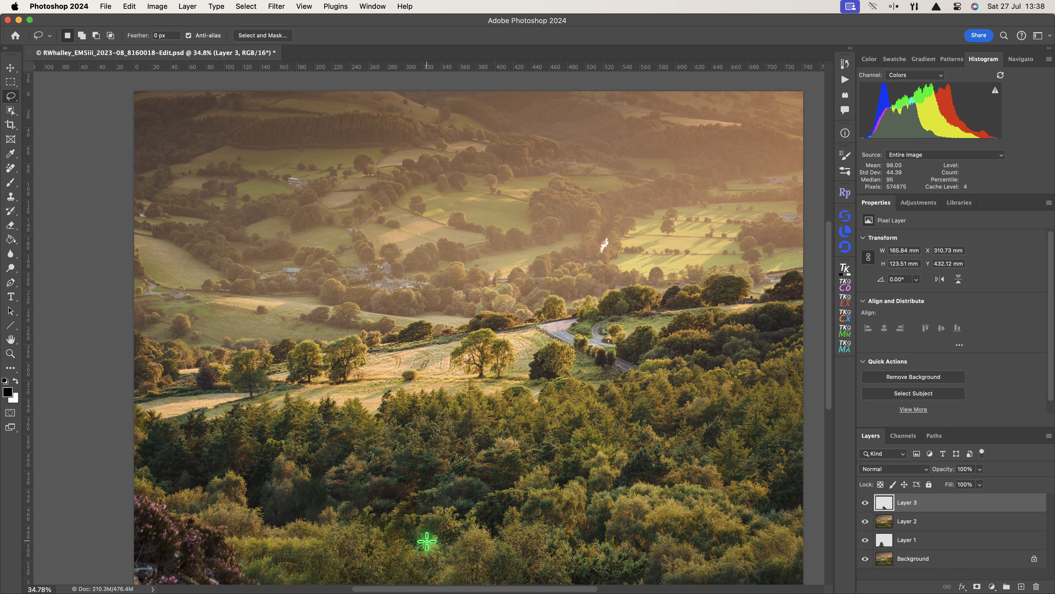
scroll(427, 541, right, 3)
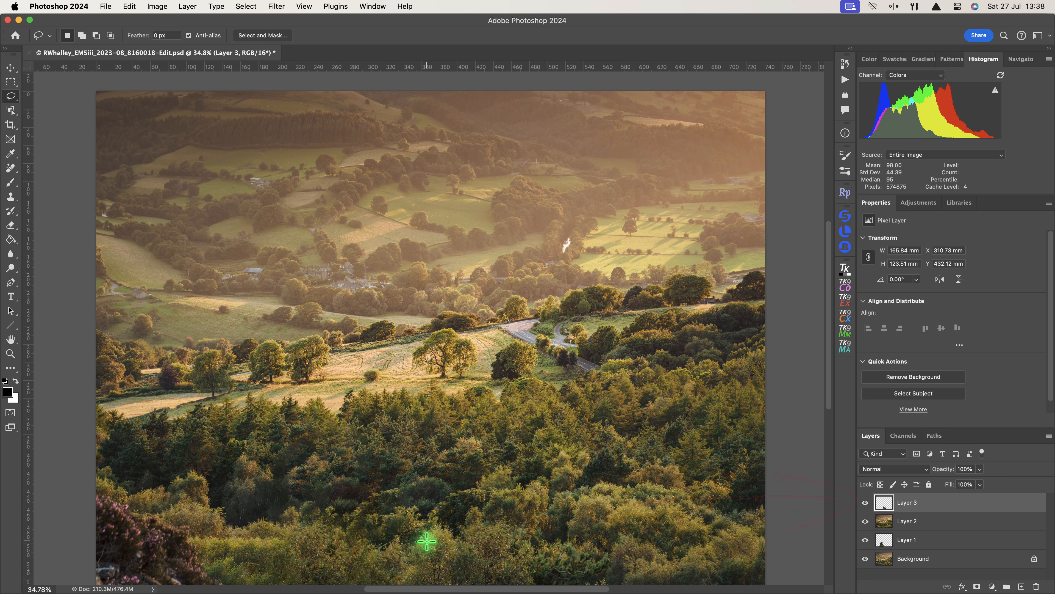
click(10, 69)
click(111, 130)
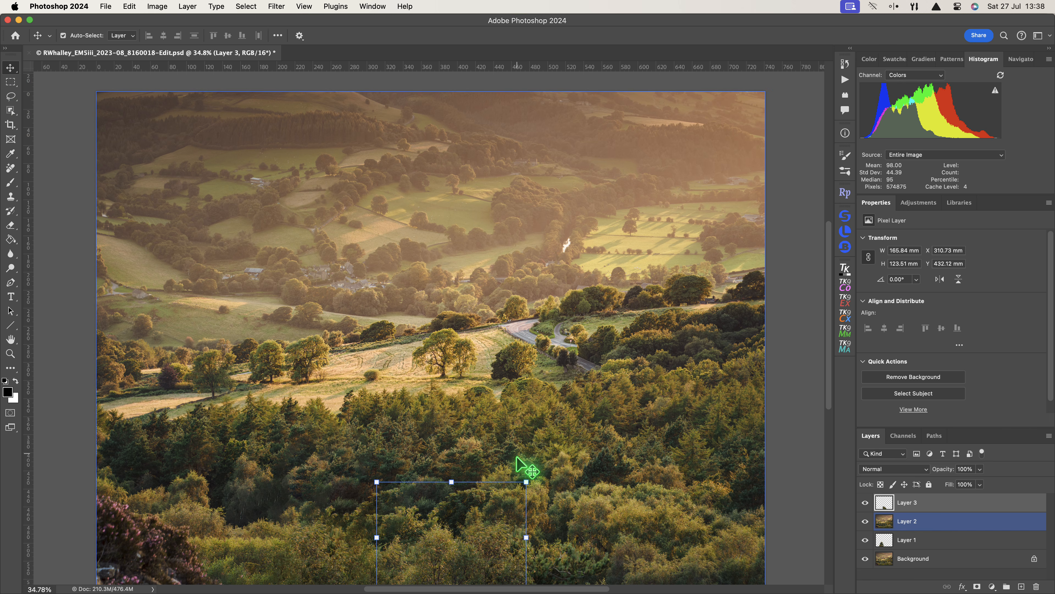
drag(481, 542, 209, 540)
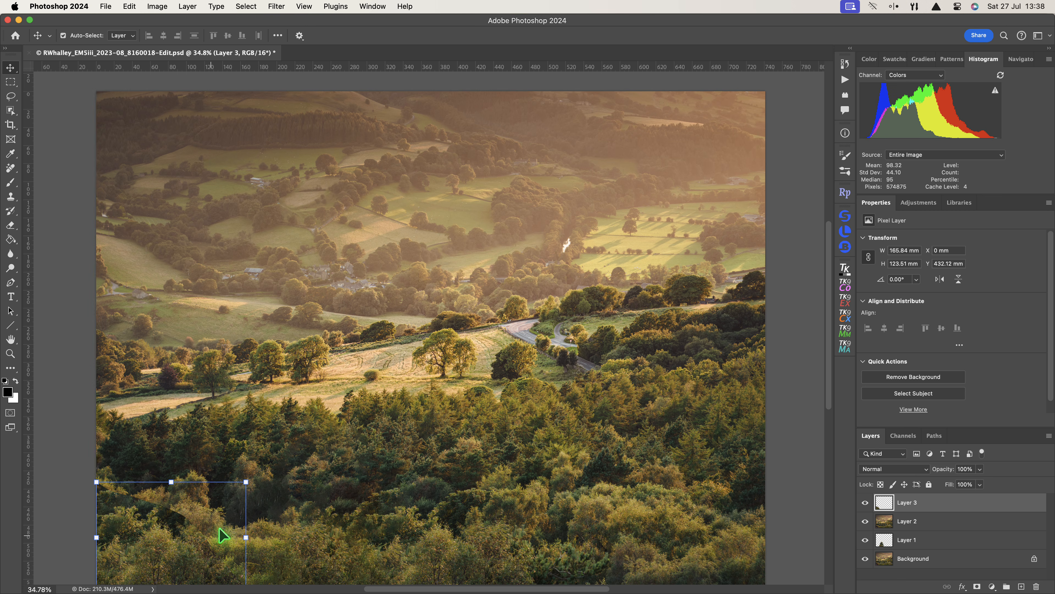
Add a layer mask to the patch layer and paint with black along its hard upper edge to blend it.
scroll(391, 467, down, 2)
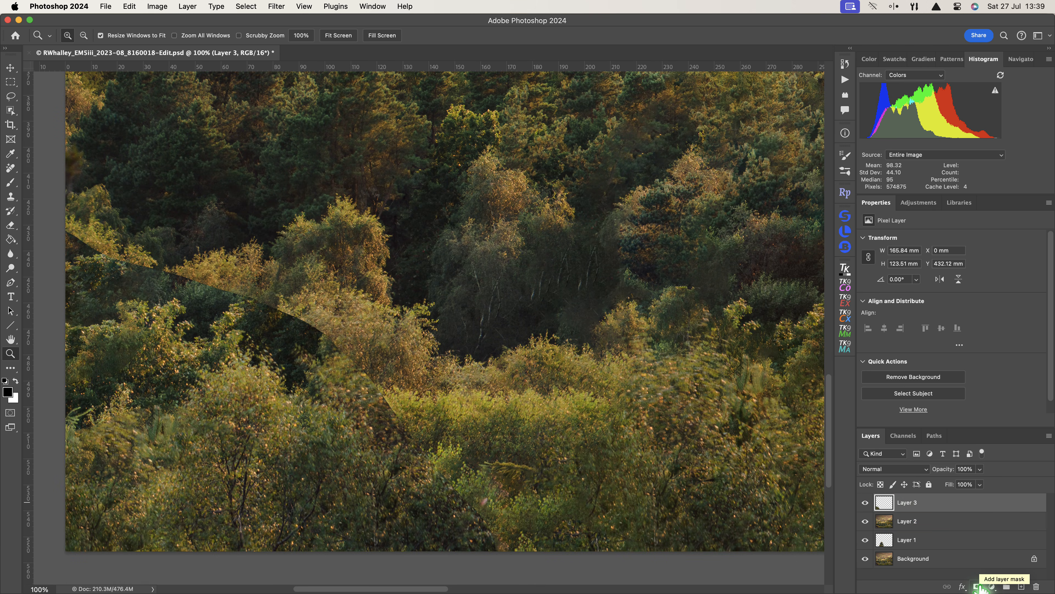
click(976, 586)
key(b)
key(d)
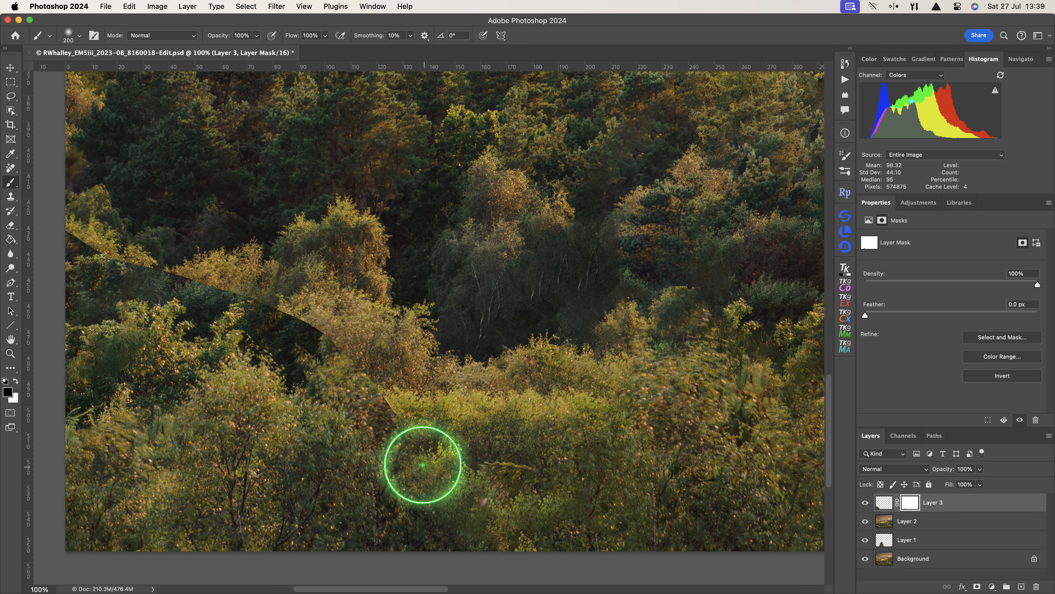
mouse_move(335, 370)
mouse_down()
mouse_move(234, 297)
mouse_move(198, 303)
mouse_move(75, 237)
mouse_up()
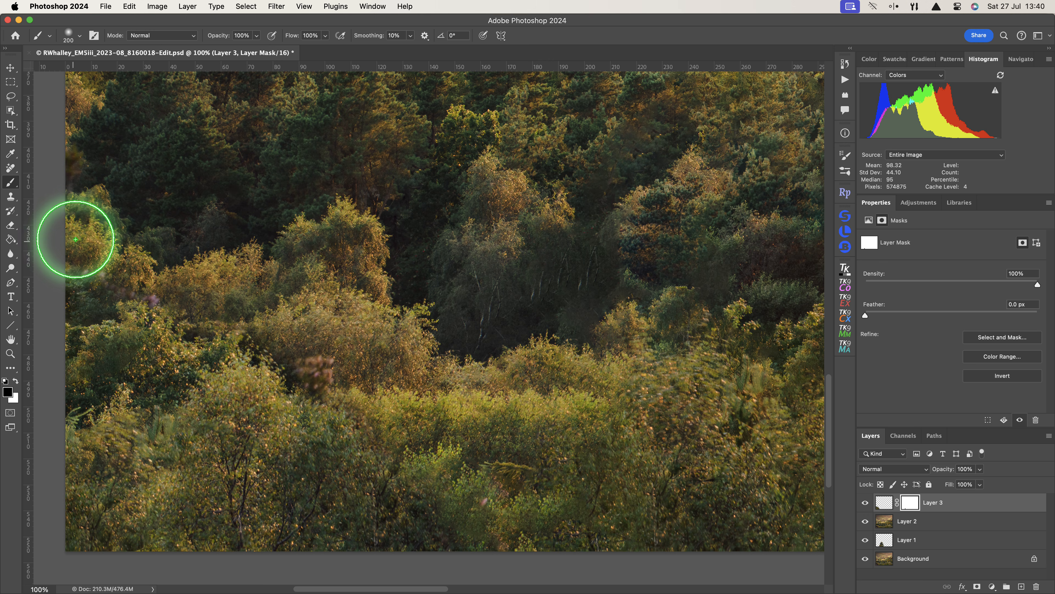
Paint with white on the mask to restore the patch where heather shows through.
key(x)
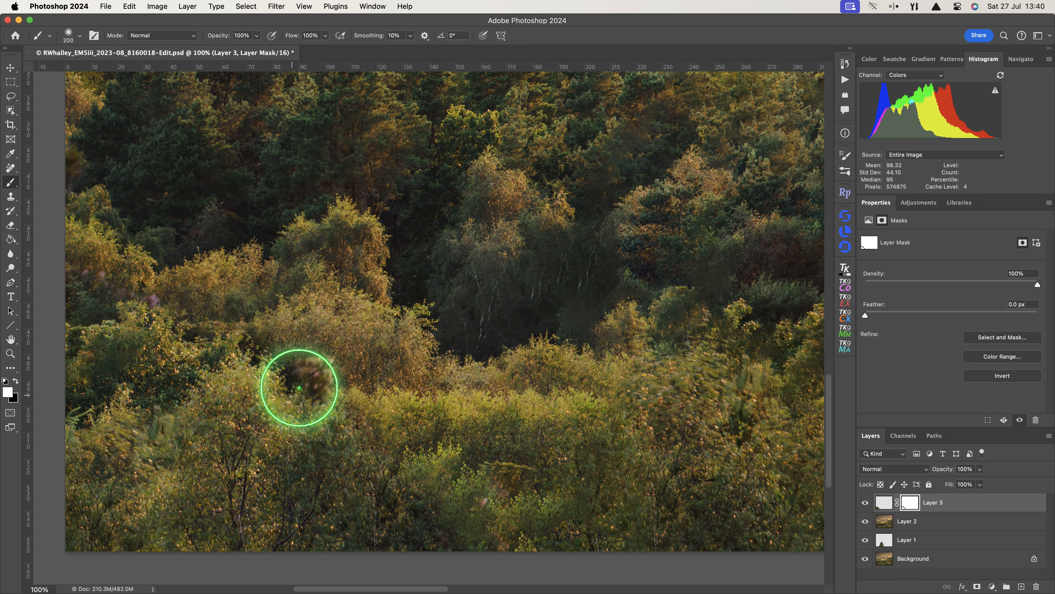
drag(313, 376, 311, 390)
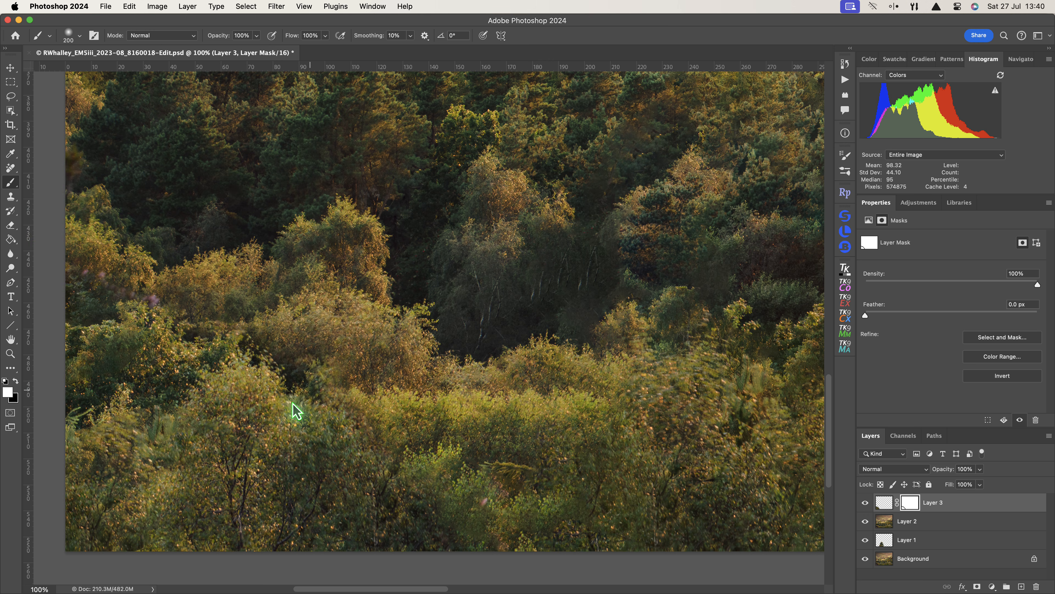
drag(151, 303, 135, 300)
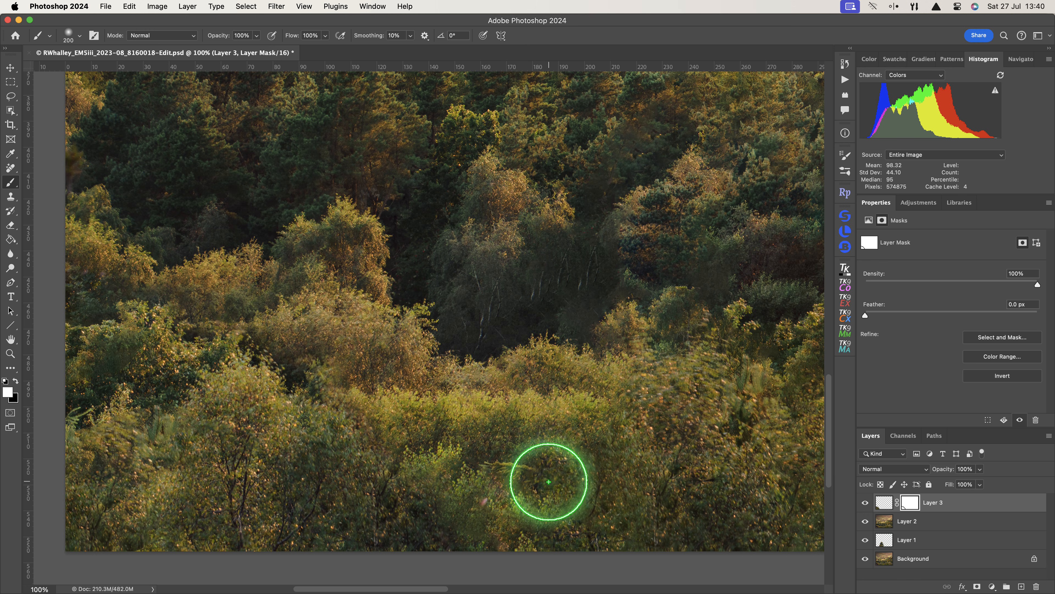
click(886, 523)
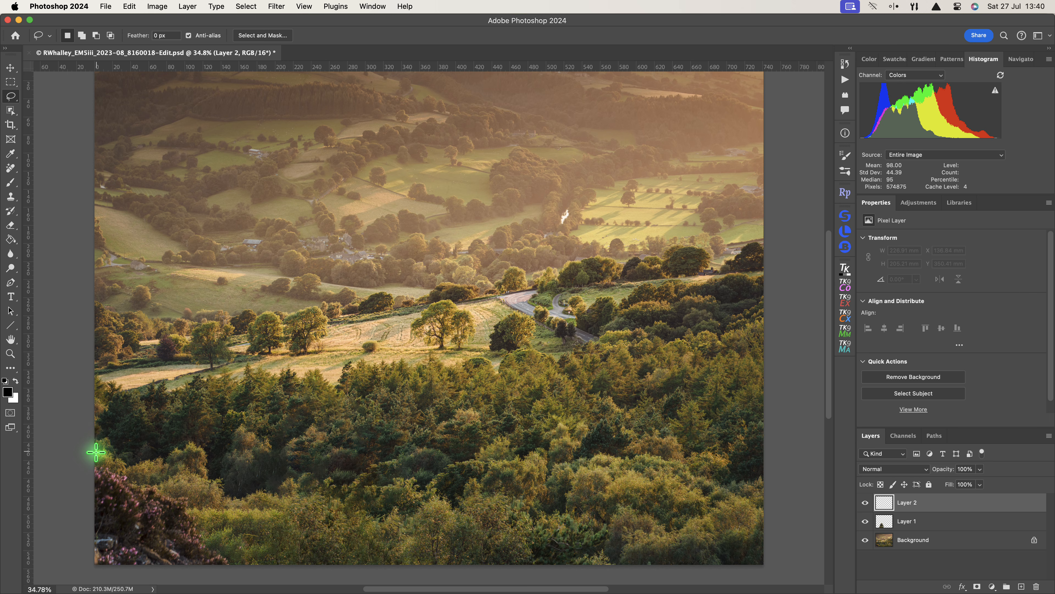
Lasso the bottom-left heather and use the Patch Tool to replace it with trees dragged from the right.
mouse_move(94, 451)
mouse_down()
mouse_move(199, 499)
mouse_move(241, 564)
mouse_move(202, 575)
mouse_move(93, 569)
mouse_up()
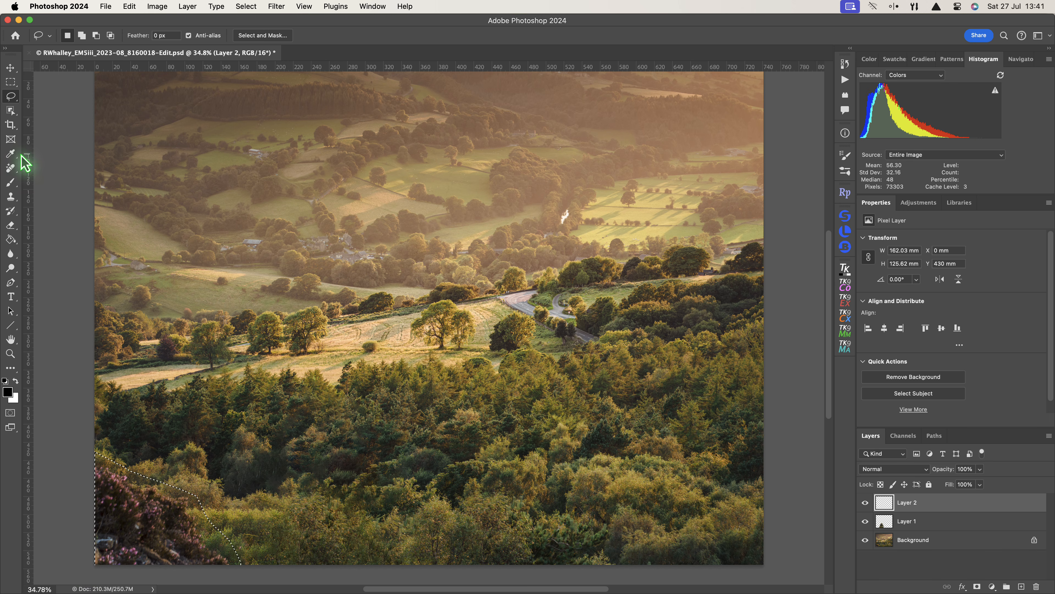
click(15, 169)
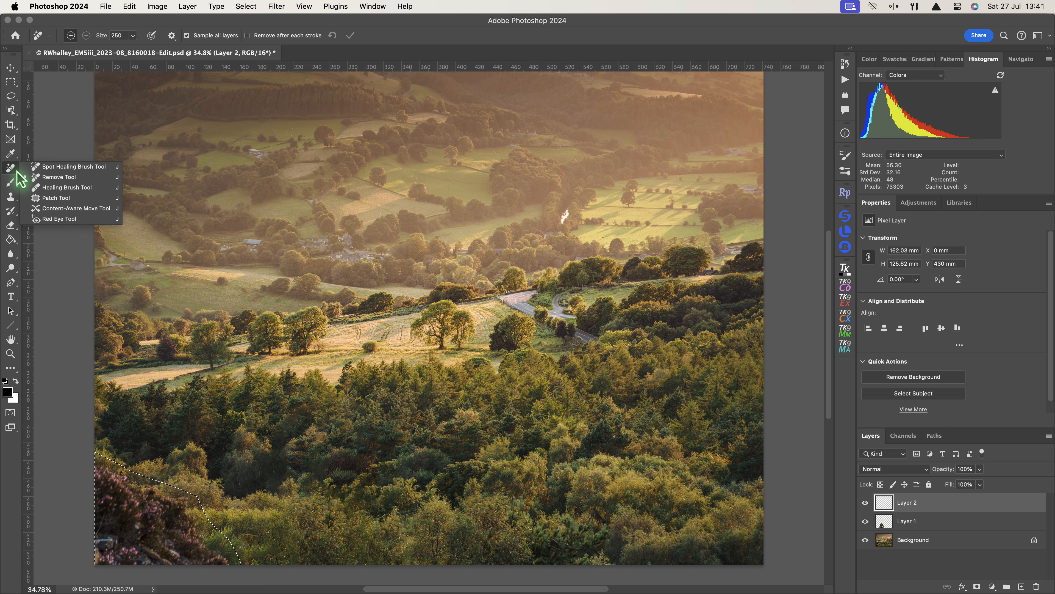
click(64, 201)
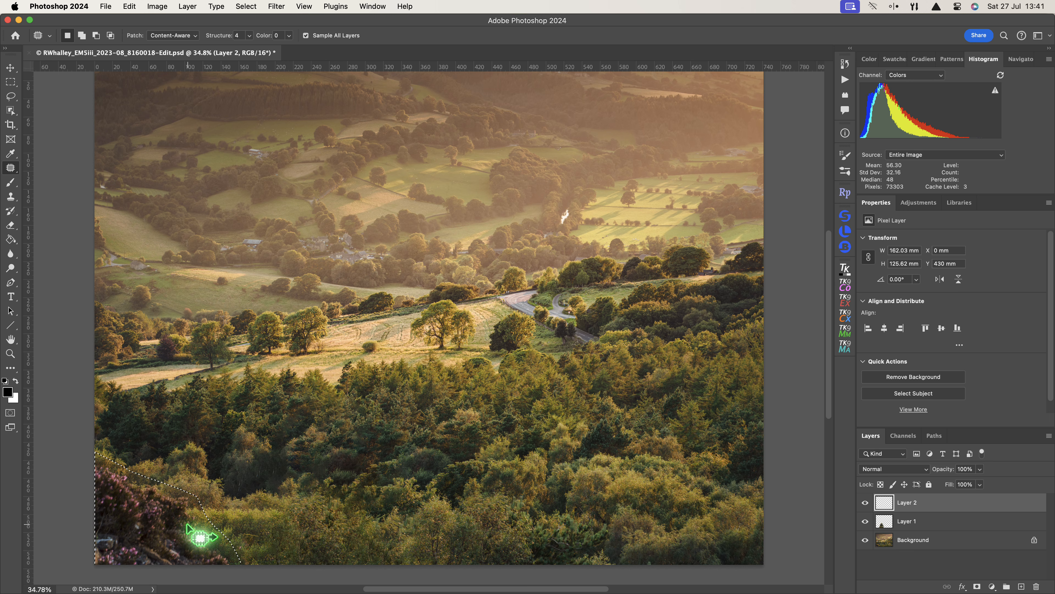
drag(171, 526, 395, 524)
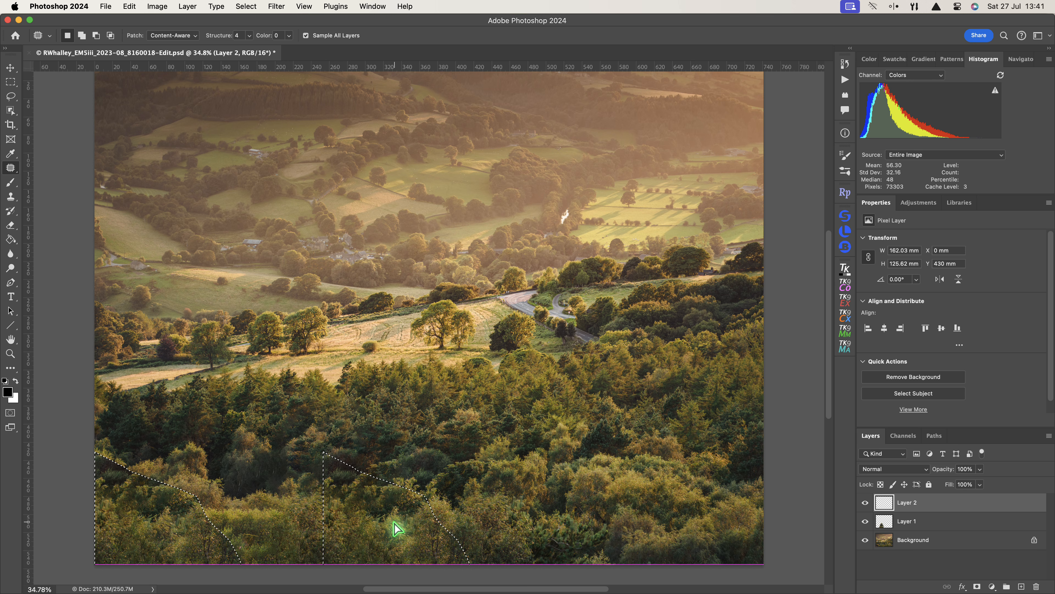
drag(394, 522, 394, 522)
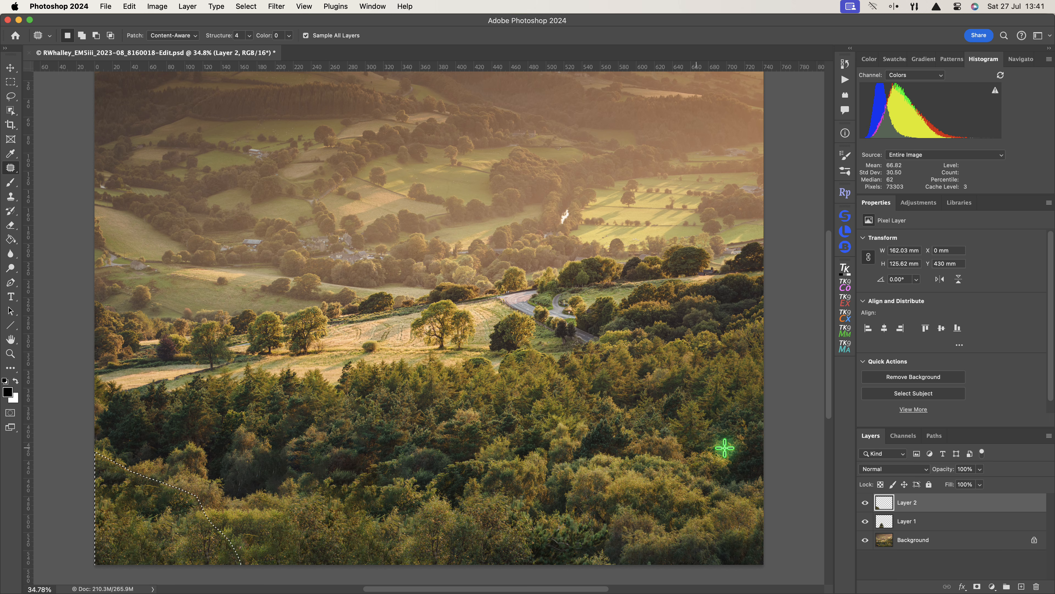
Toggle the top layer's visibility off and on to compare before and after.
click(865, 502)
click(865, 503)
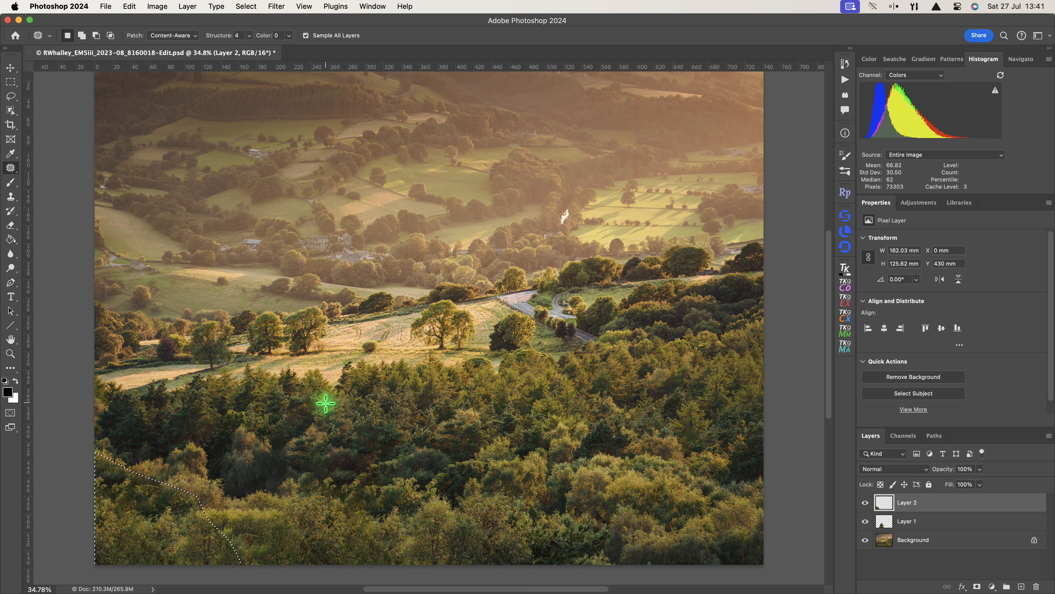
Hide the patch layer and run Generative Fill with an empty prompt on the selected bottom-left heather.
click(864, 503)
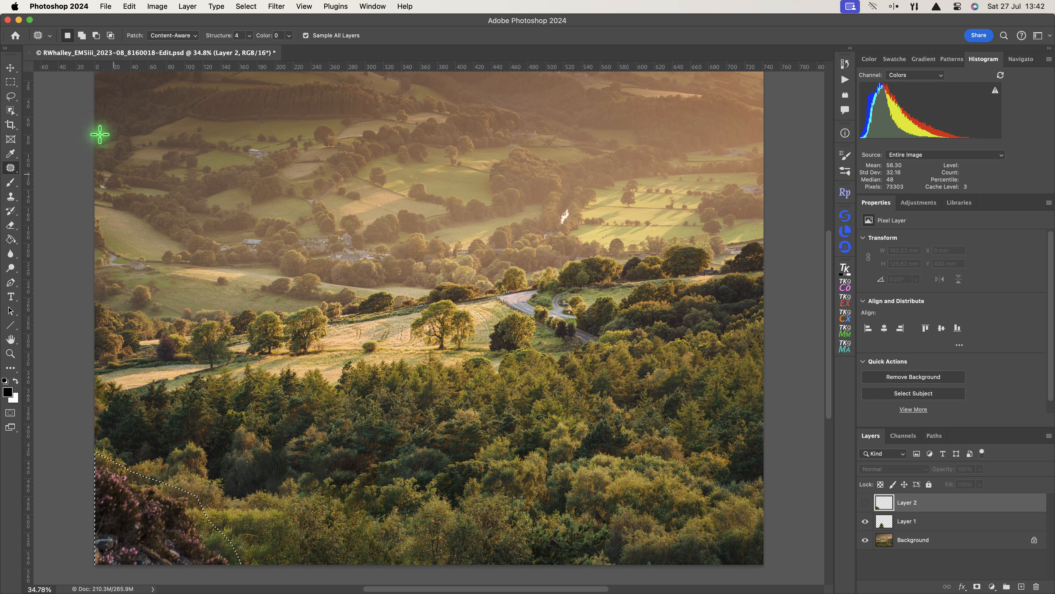
click(128, 7)
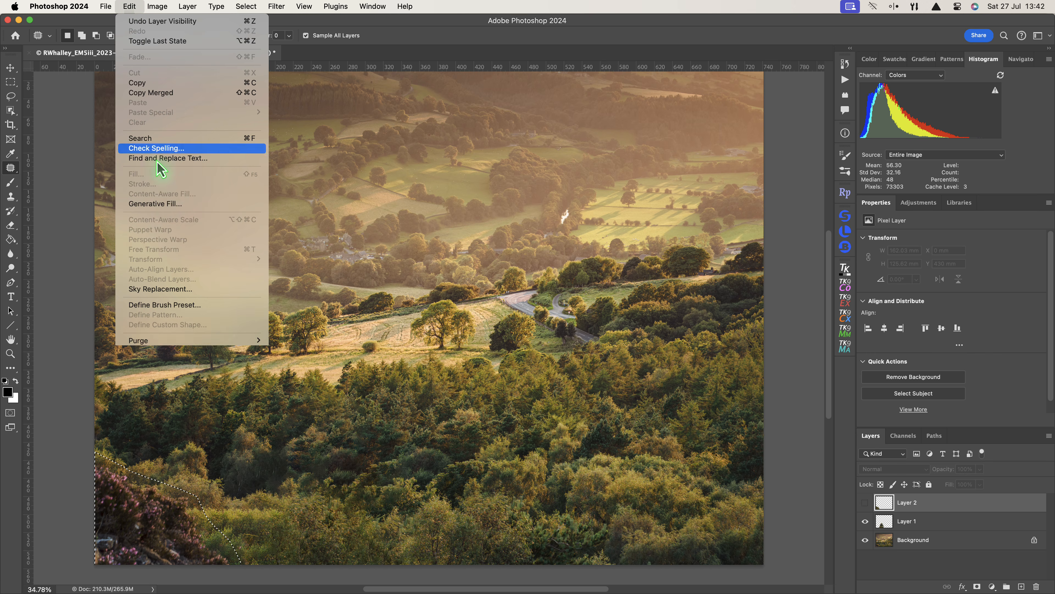
click(165, 204)
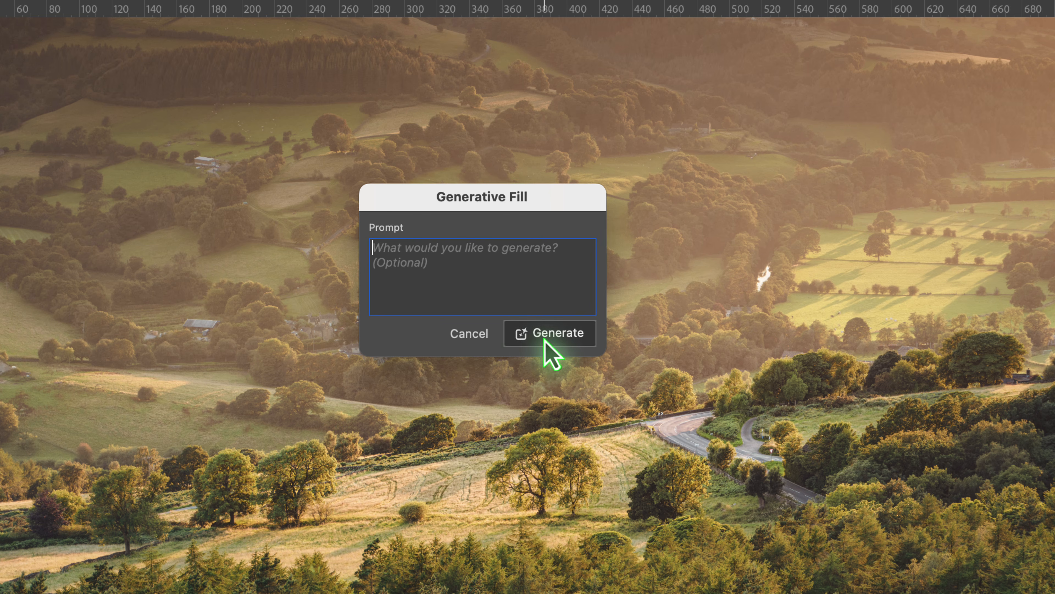
click(555, 336)
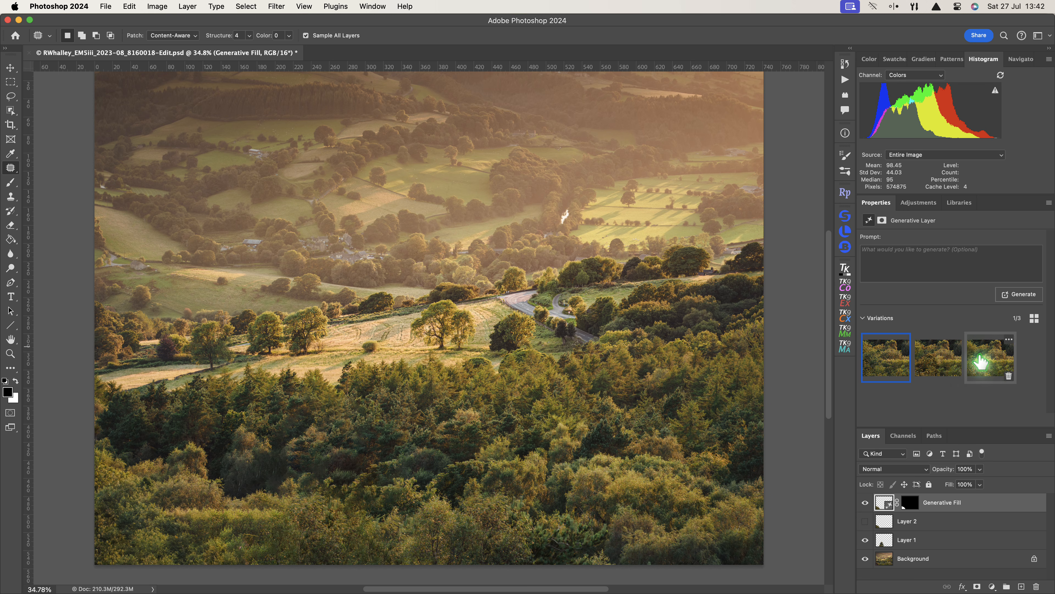
Preview the Generative Fill variations, generate another set, and choose a variation from the new results.
click(945, 358)
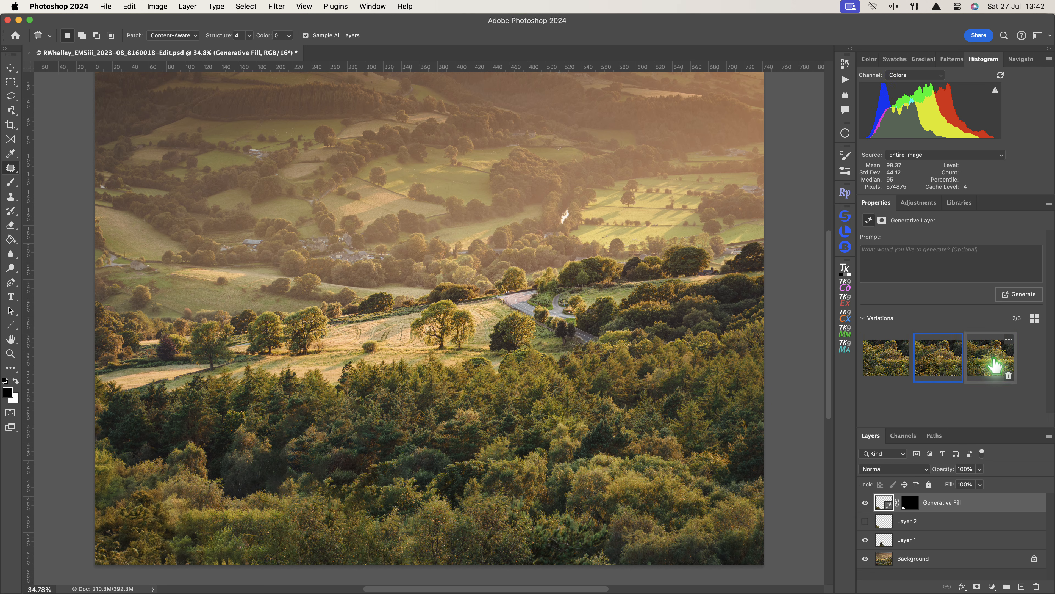
click(993, 364)
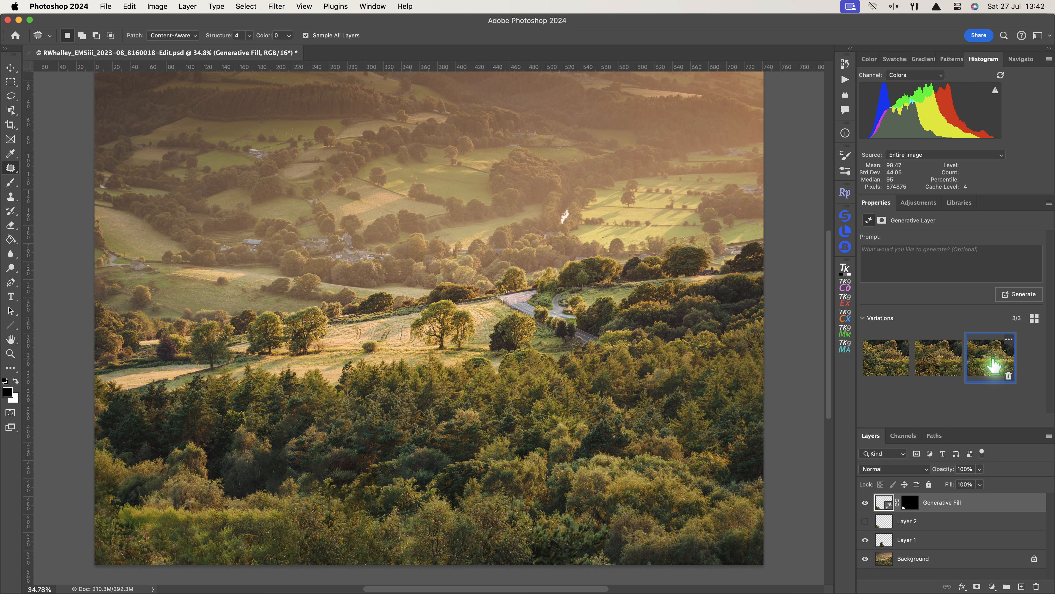
click(1018, 294)
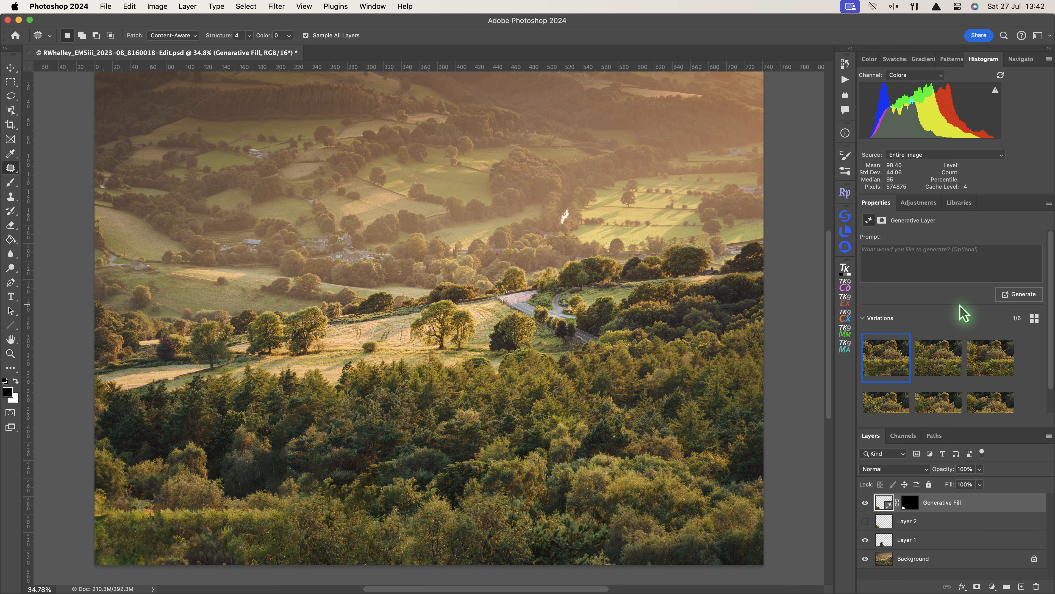
click(952, 353)
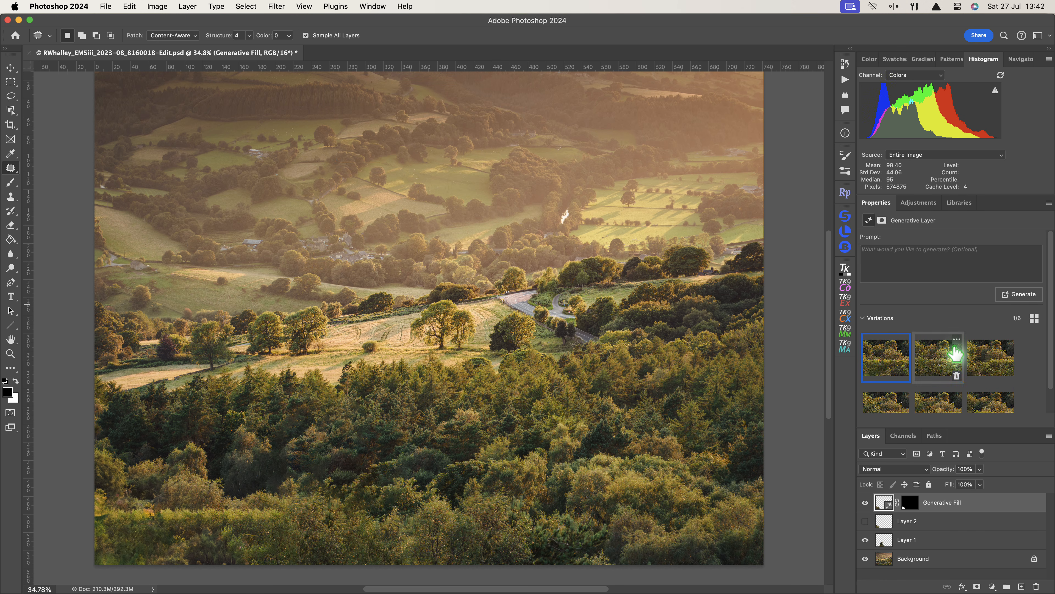